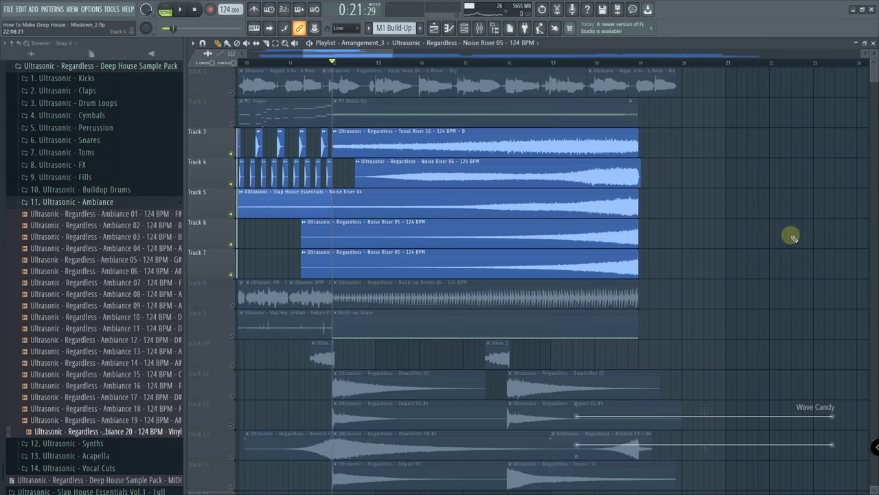
Examine the build-up layers in the arrangement and the M1 Build-Up pattern's notes in the piano roll.
scroll(793, 237, "down", 1)
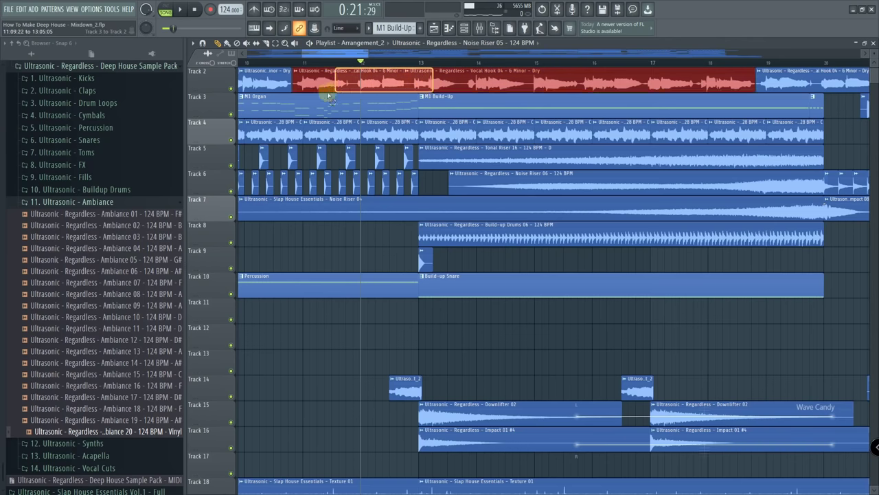
left_click(577, 154)
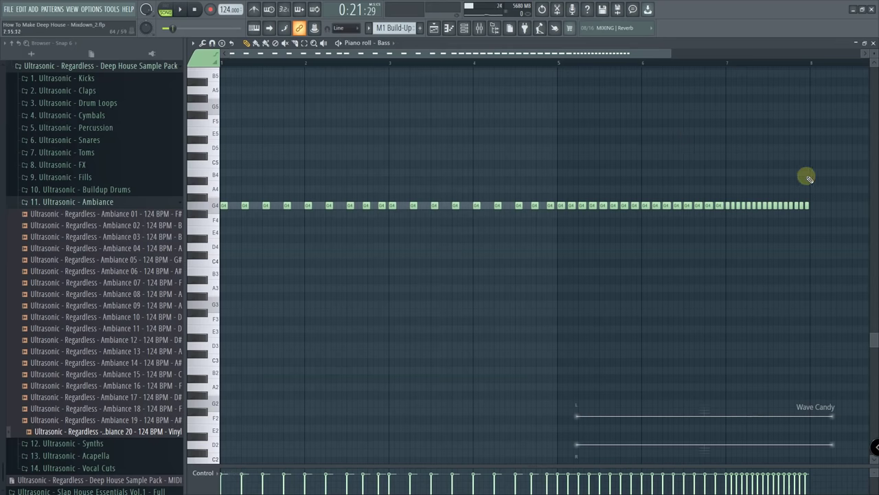
left_click_drag(702, 218, 558, 249)
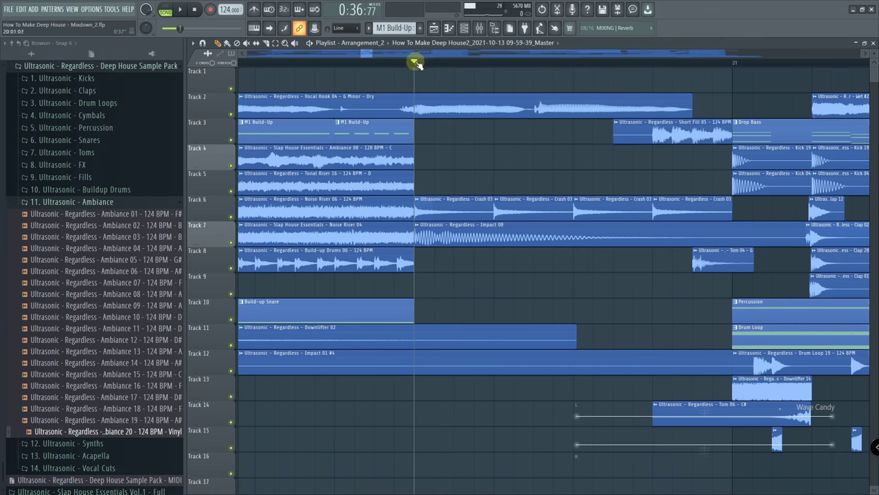
Highlight the fill section leading up to bar 21, clear the selection, and open the Short Fill 05 clip.
left_click_drag(416, 61, 738, 92)
key("ctrl+d")
key("ctrl+d")
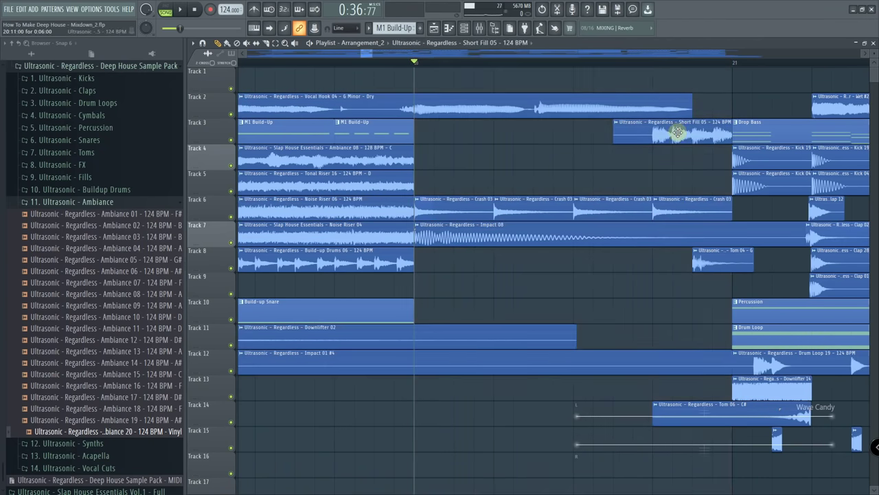
double_click(677, 132)
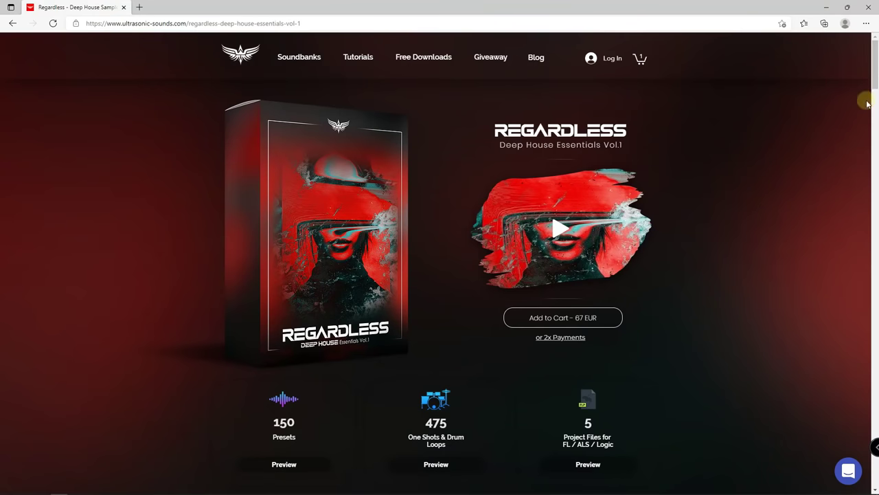
Switch to the web browser to look through the Regardless Deep House product page, and open the sample pack's Claps folder.
scroll(867, 103, "down", 15)
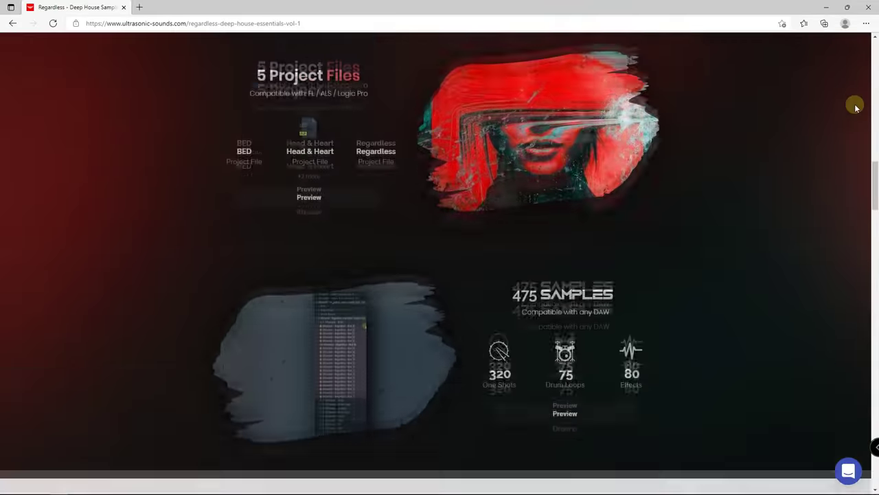
scroll(856, 108, "down", 20)
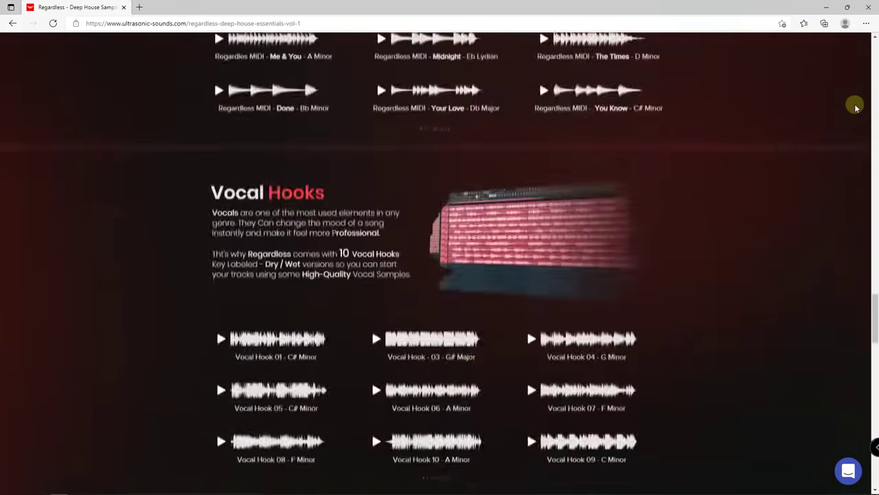
scroll(856, 108, "down", 10)
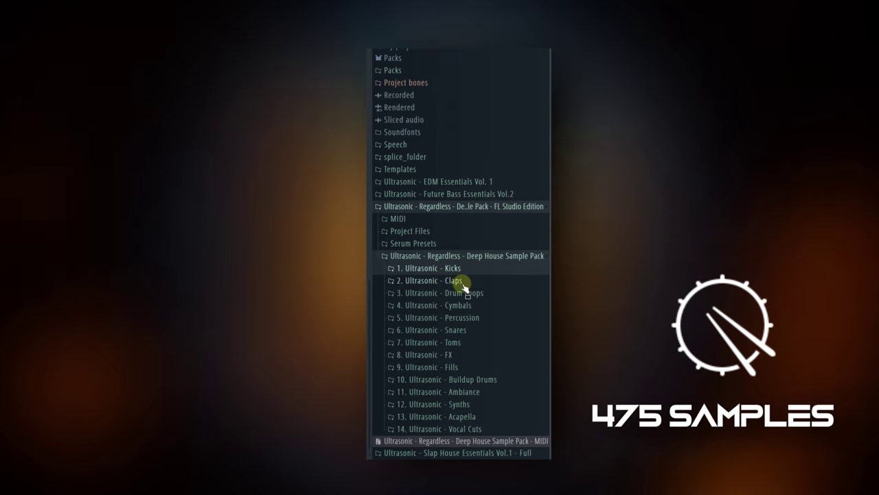
left_click(464, 282)
scroll(475, 206, "down", 5)
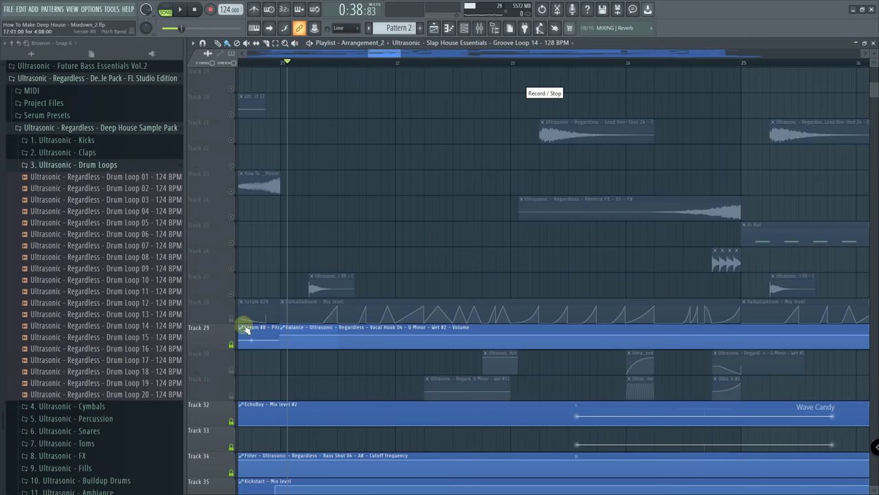
Unmute the ValhallaRoom mix level automation on Track 28 and examine its curve.
left_click(232, 316)
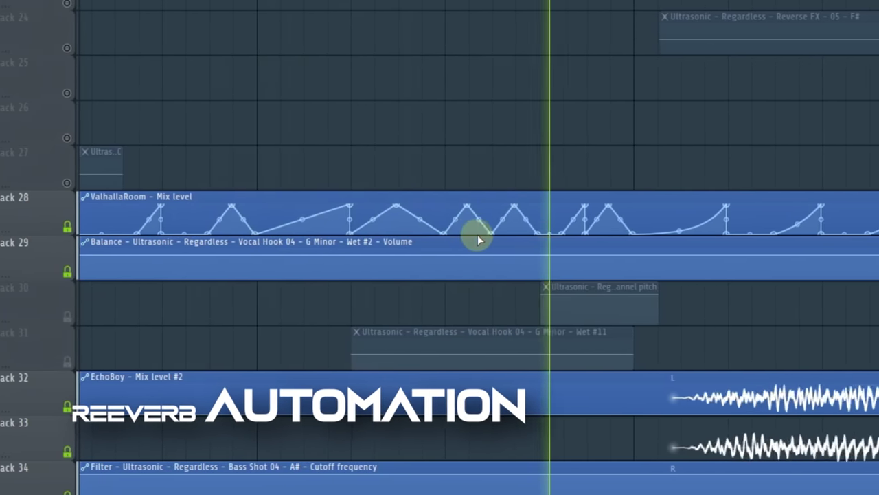
scroll(581, 234, "down", 5)
scroll(745, 227, "up", 5)
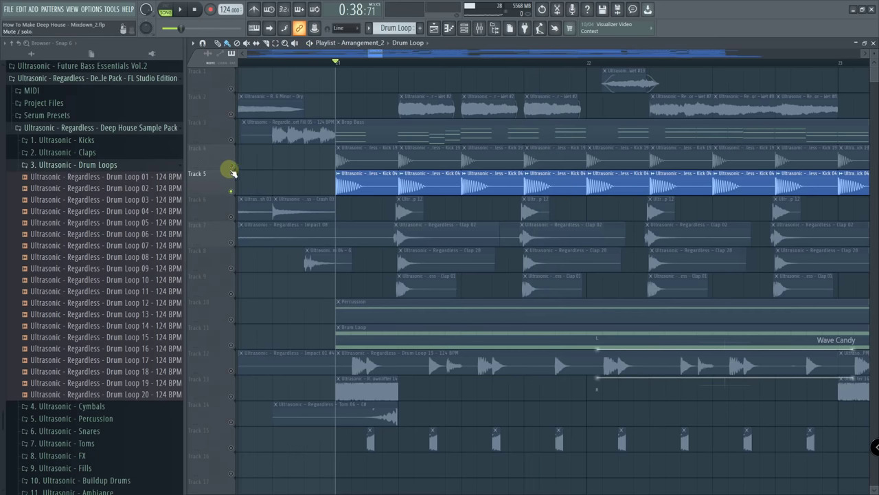
Solo the Kick 19 layer on Track 4 and play it back from bar 21.
right_click(230, 167)
key("space")
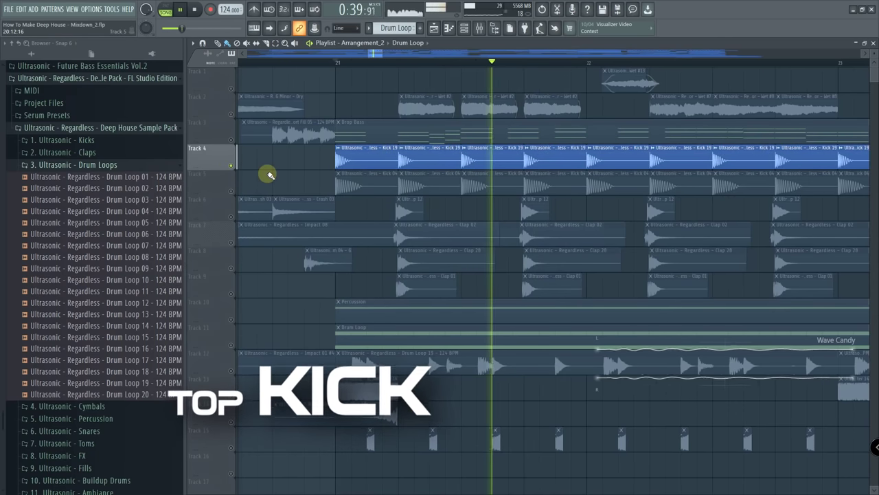
key("space")
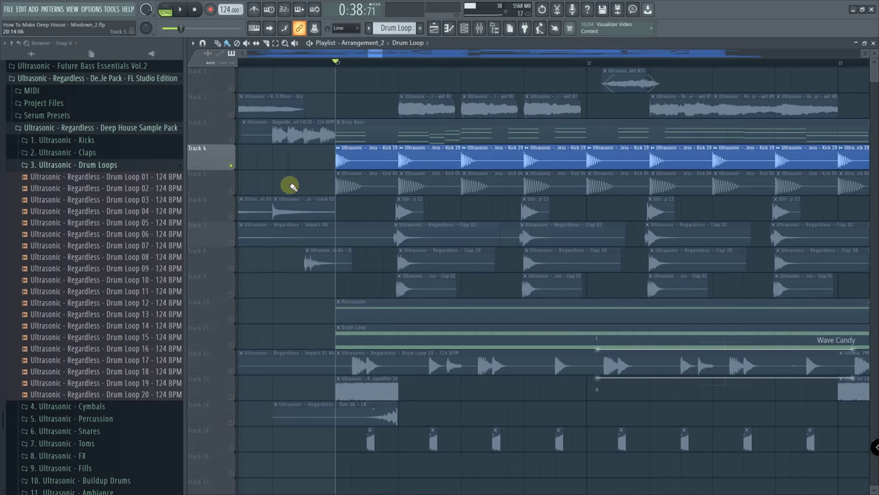
Isolate the clap layers starting at Track 6 and audition them together.
right_click(232, 216)
left_click(232, 242)
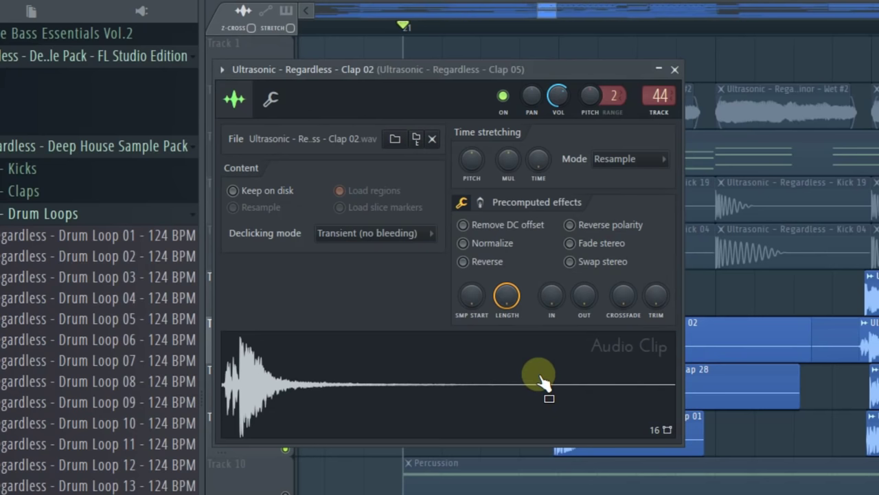
key("space")
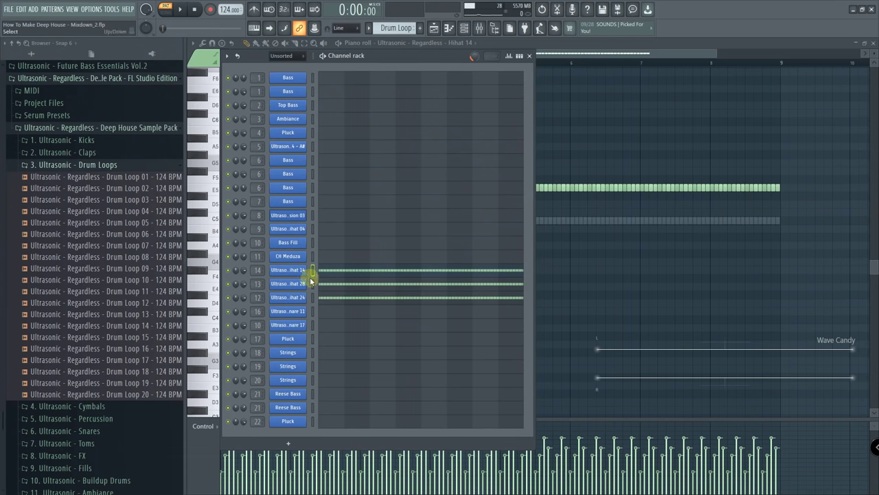
Inspect the Hihat 14, Hihat 28 and Hihat 24 samples of the Drum Loop pattern one after another.
left_click(313, 298)
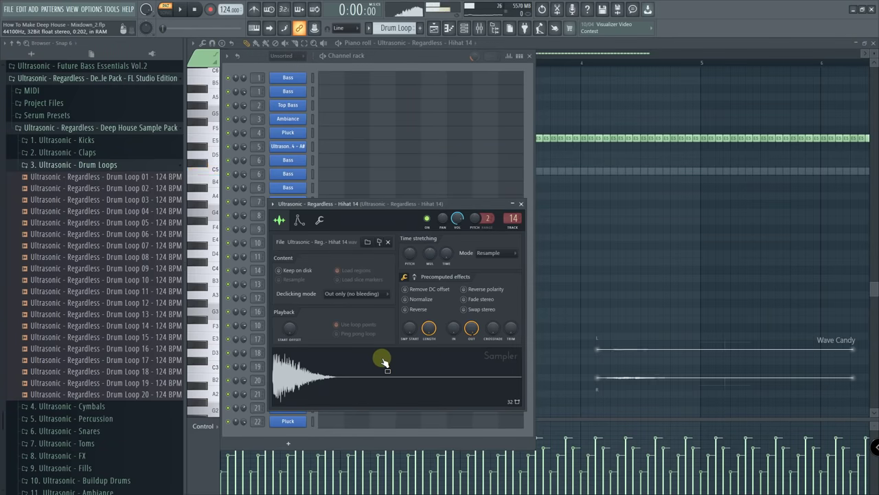
key("Escape")
left_click(279, 286)
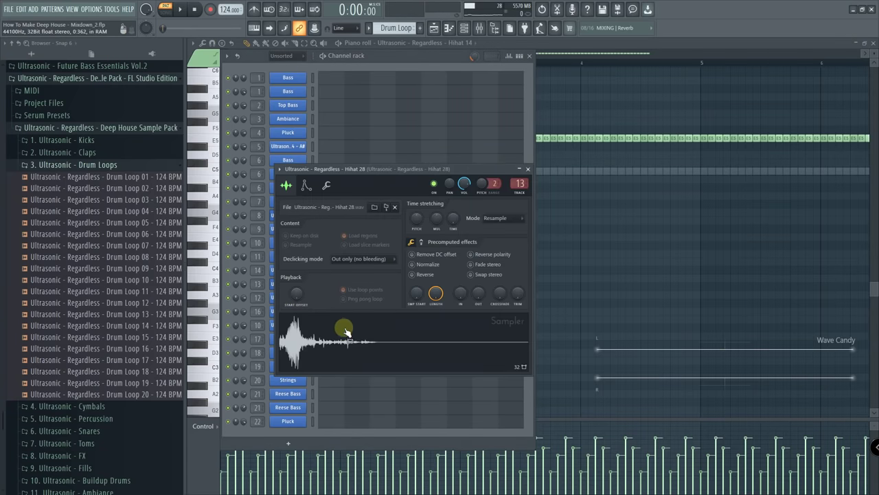
key("Escape")
left_click(292, 298)
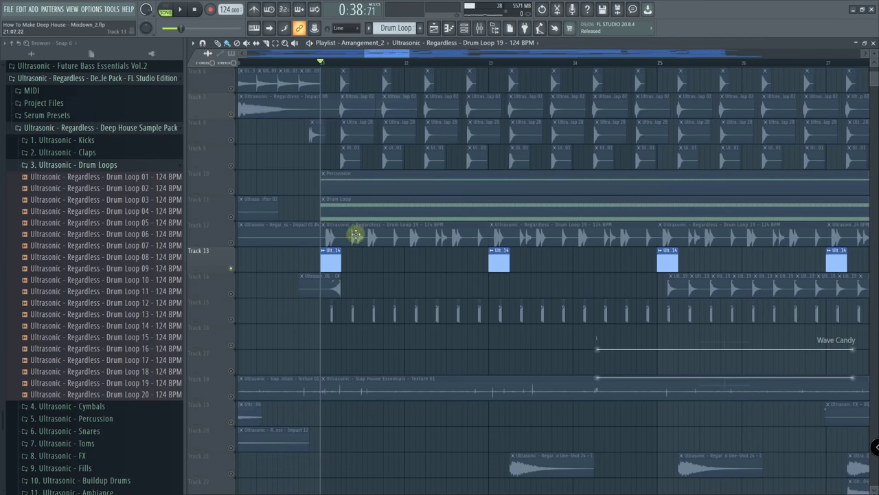
Audition the Downlifter 14 clips on Track 13 and the Lead One-Shot 24 and Reverse FX 05 clips on Tracks 21 and 24.
key("space")
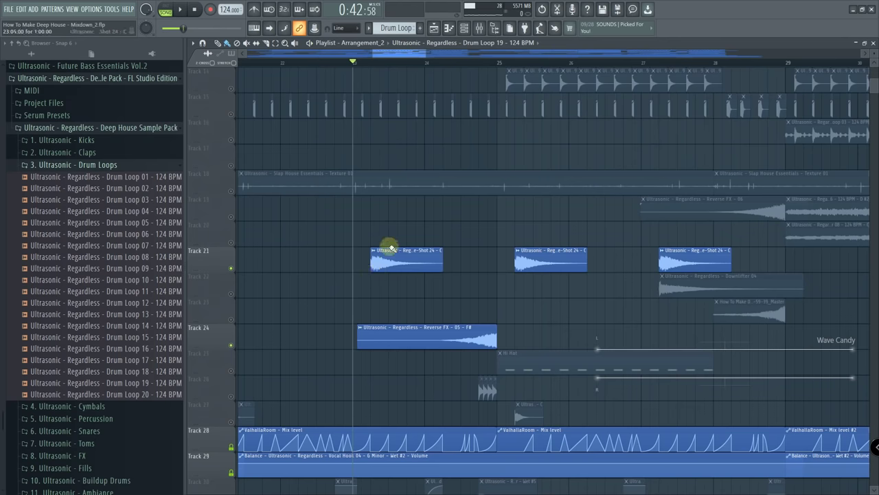
scroll(398, 275, "up", 3)
left_click(563, 299)
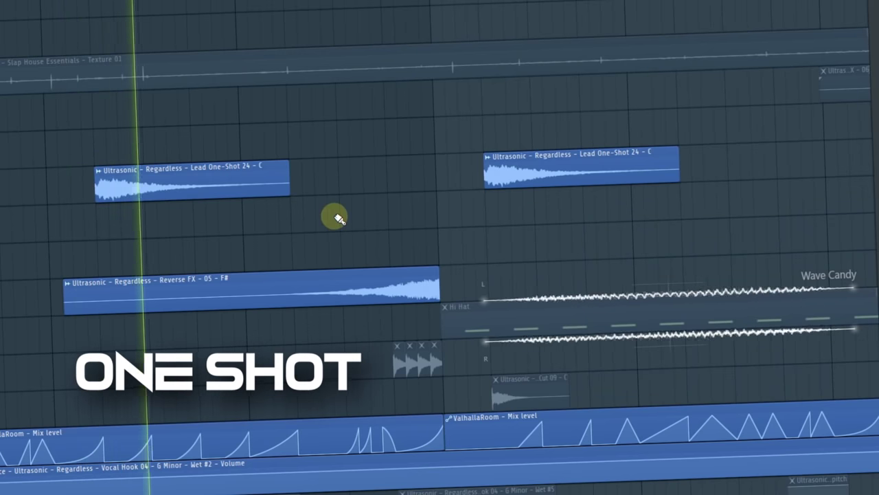
scroll(399, 228, "down", 3)
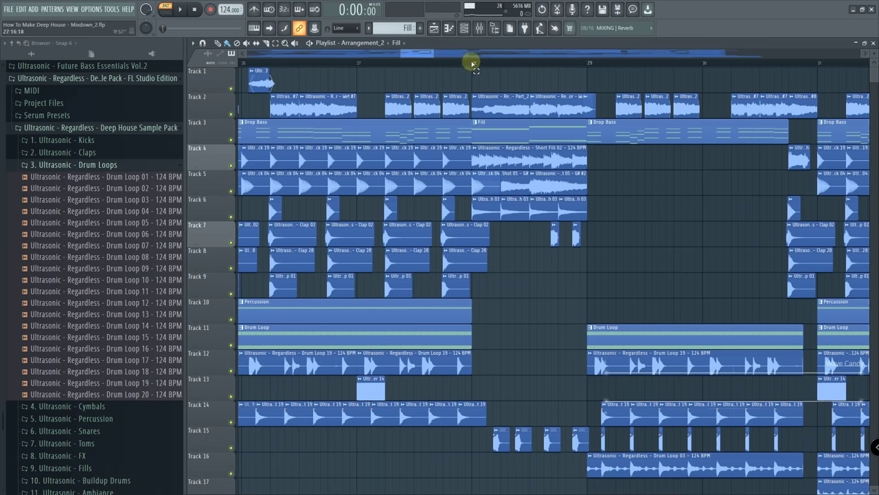
Select bar 28 across all tracks and examine the Fill pattern clip on Track 3.
left_click_drag(473, 64, 567, 81)
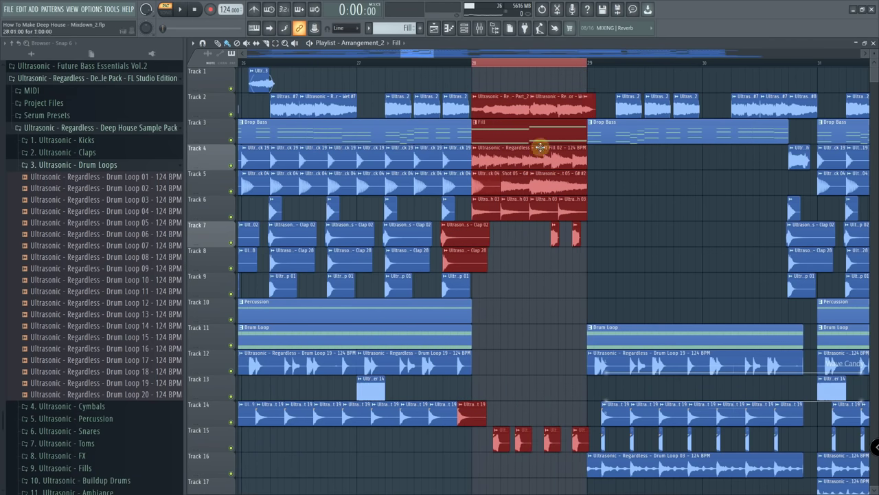
left_click(513, 136)
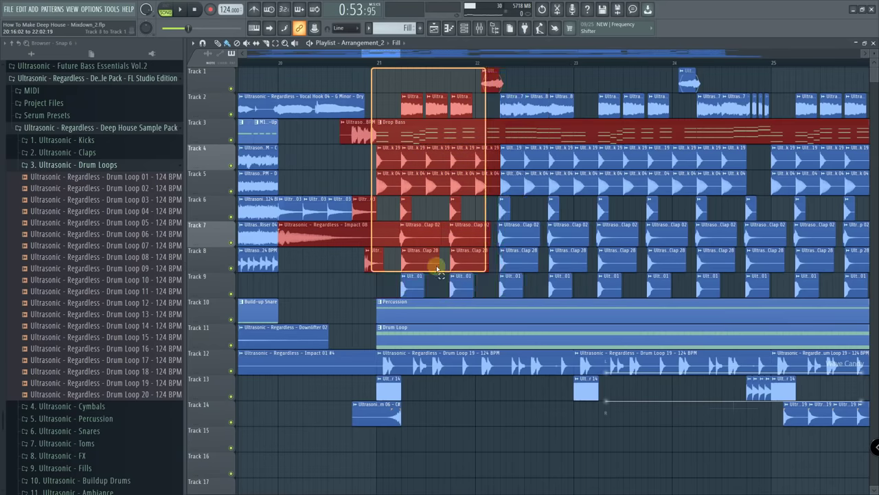
Box-select the drop's clips starting at bar 21 and inspect the ValhallaRoom effect on the master.
left_click_drag(435, 261, 566, 442)
left_click(468, 370)
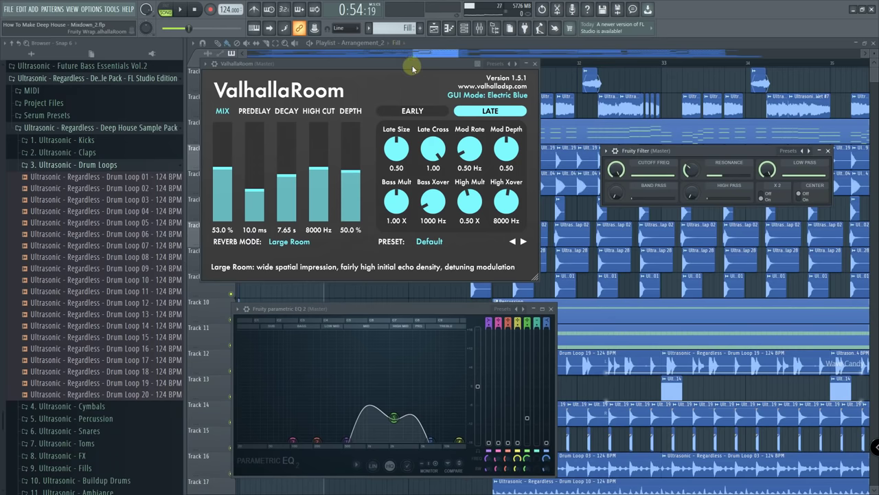
left_click_drag(411, 62, 443, 69)
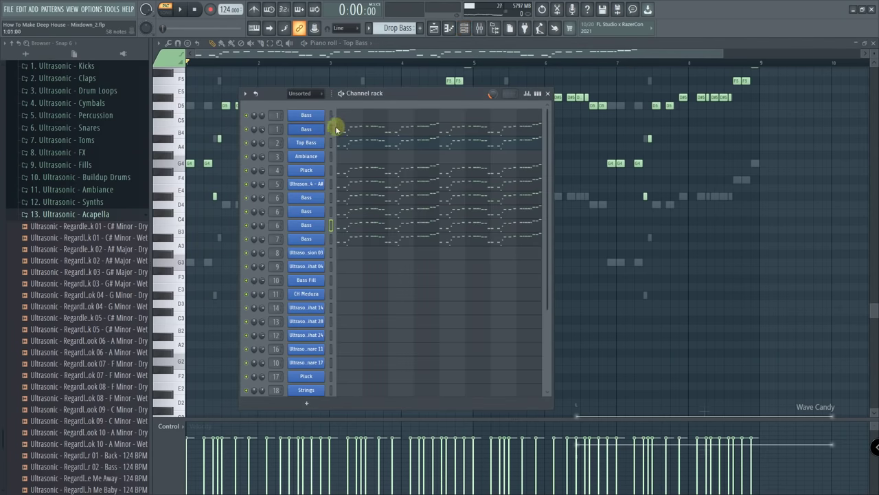
Select the bass layer channels of the Drop Bass pattern and start pattern playback.
double_click(331, 184)
left_click(331, 198)
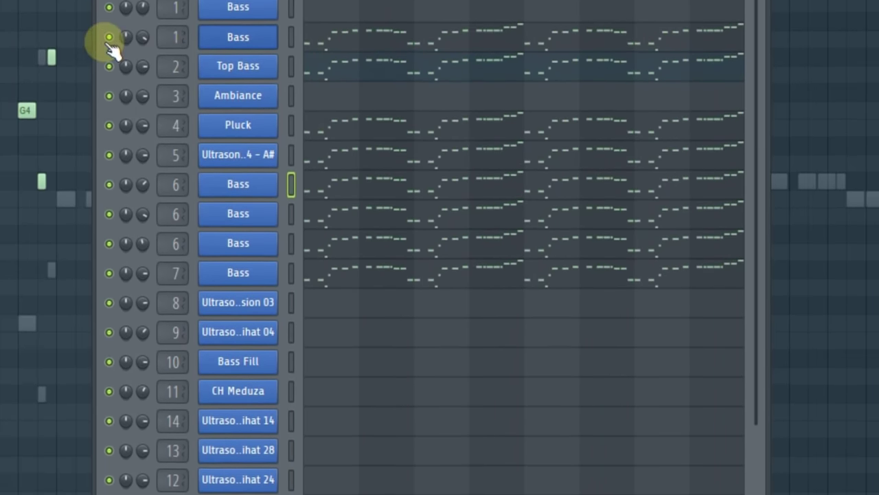
key("space")
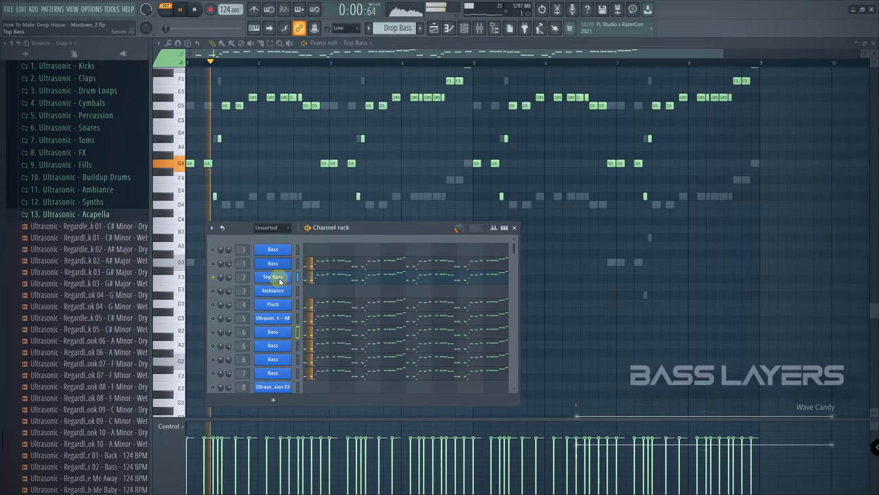
Inspect the Top Bass channel's Serum settings during playback and close the plugin window.
left_click(279, 281)
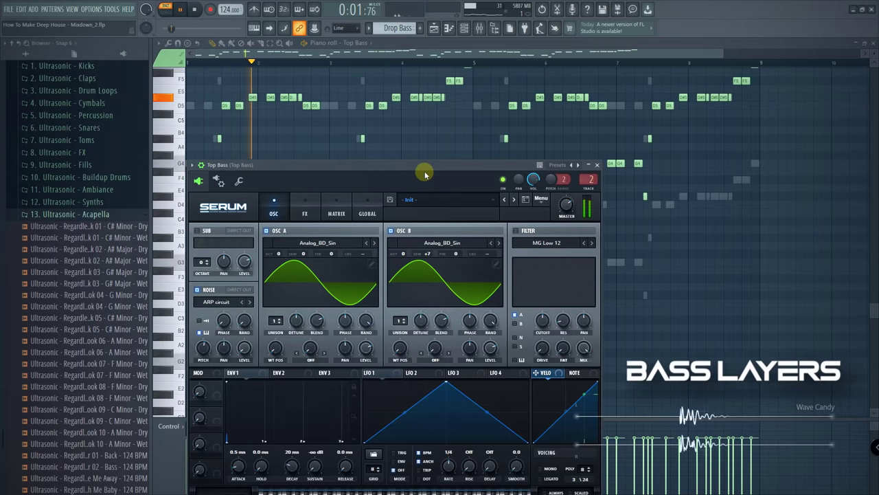
left_click_drag(425, 167, 402, 137)
key("Escape")
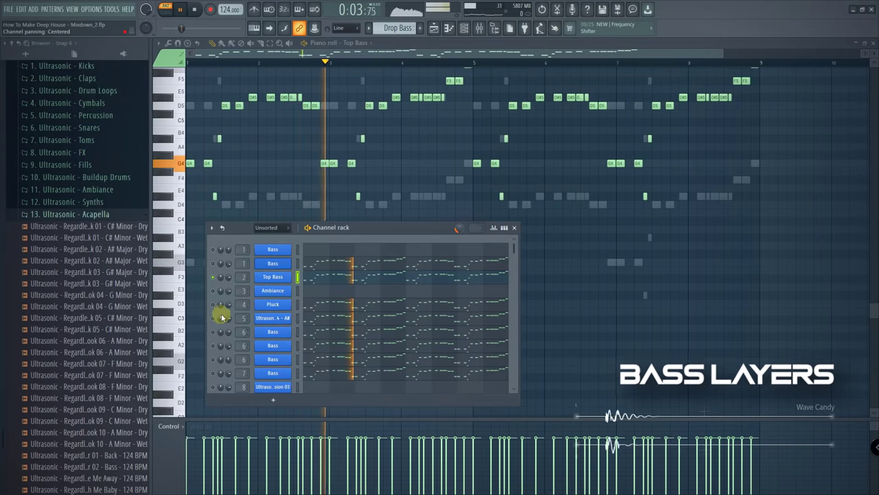
Inspect the Pluck channel's PL - Show Me Love preset and the Bass Shot 04 sampler, closing each window.
left_click(281, 307)
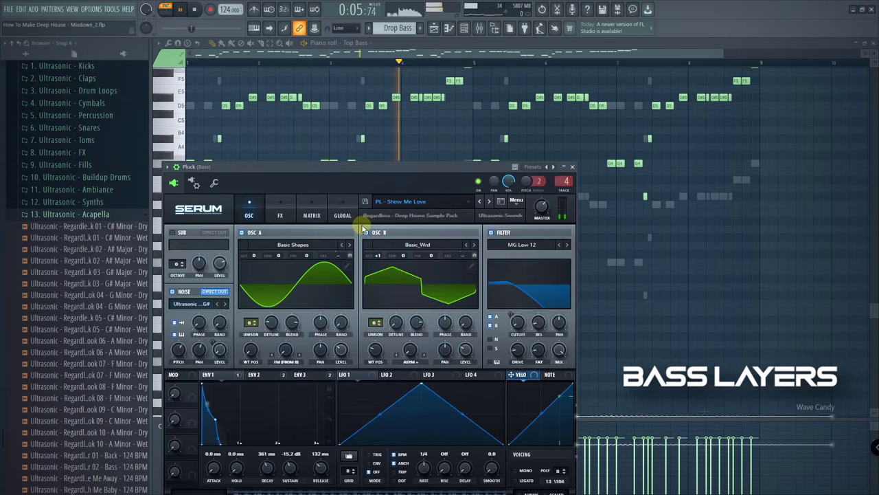
key("Escape")
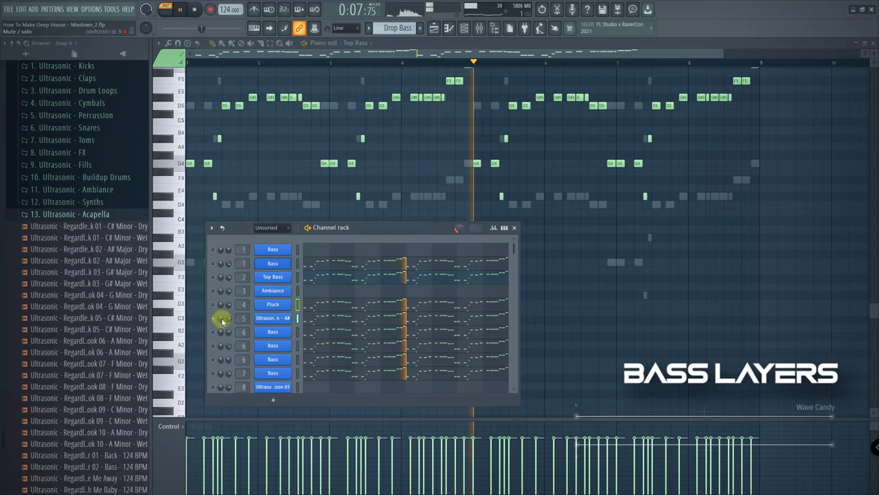
left_click(268, 318)
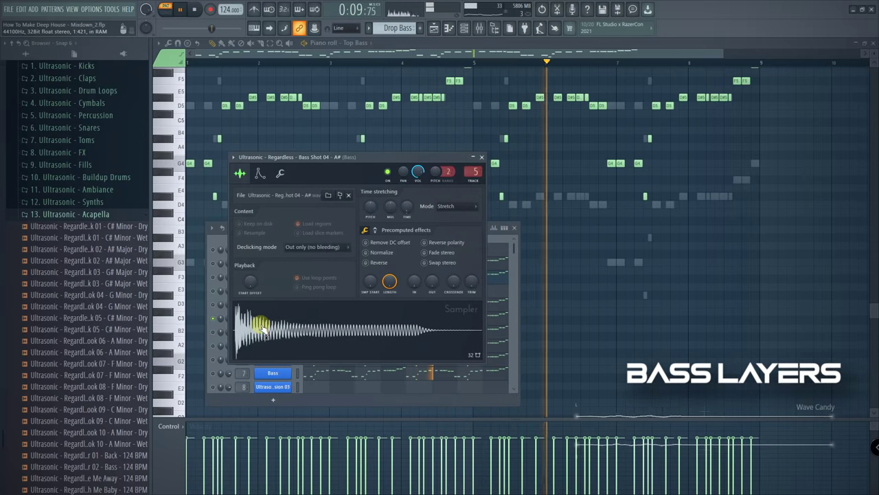
key("Escape")
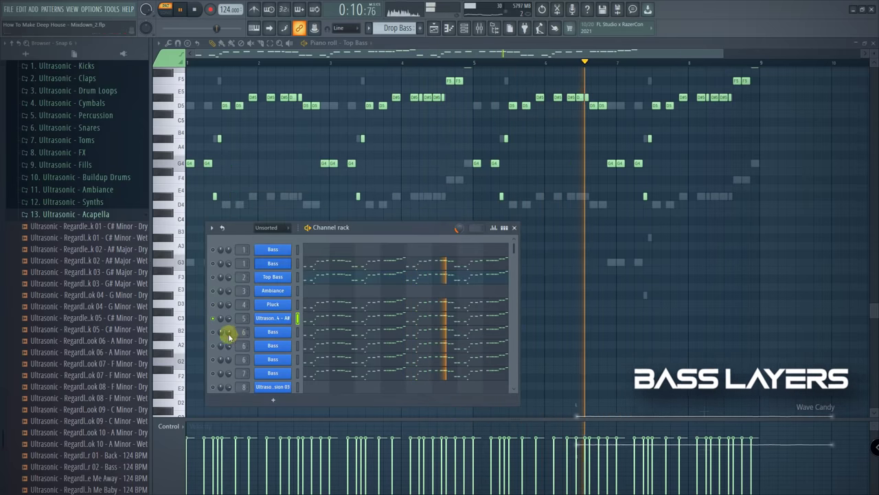
Inspect the BS - Breathe Serum preset of the first Bass channel on mixer track 6 and close its window.
left_click(272, 333)
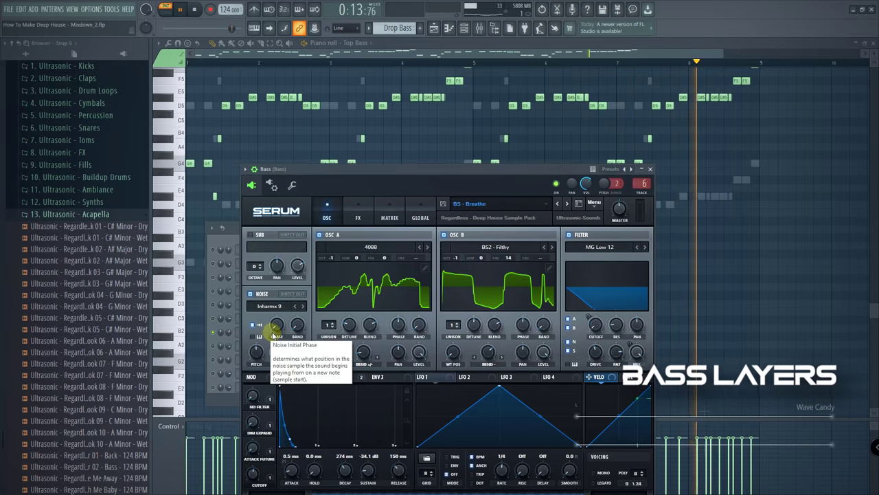
left_click_drag(419, 171, 363, 136)
key("Escape")
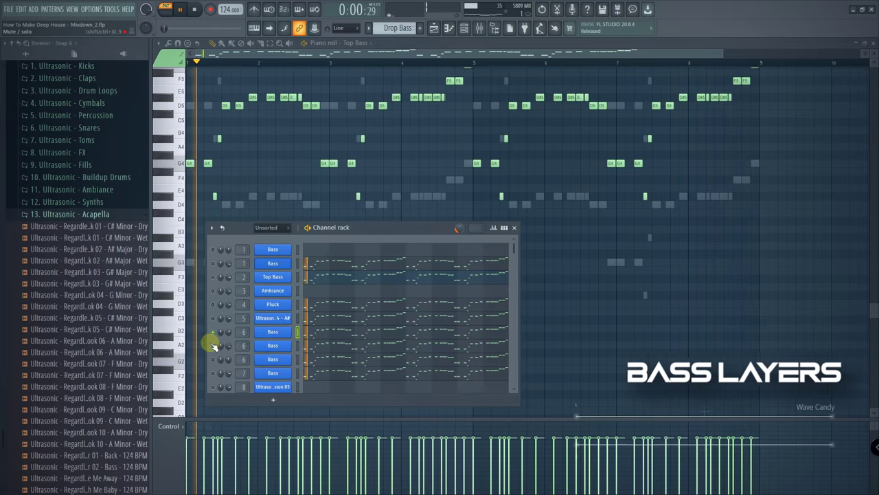
Inspect the BS - Bum Bum and BS - FM Serum presets of the remaining Bass channels on mixer track 6, closing each window.
left_click(272, 345)
left_click_drag(455, 181, 382, 142)
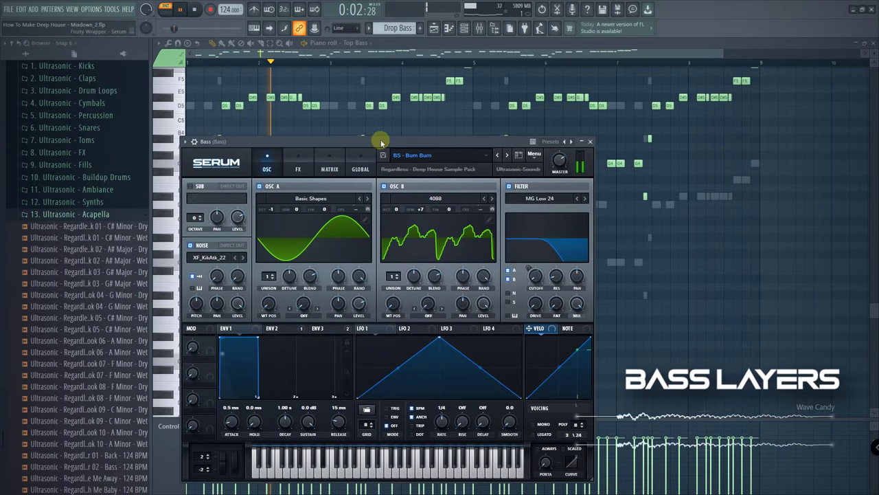
key("Escape")
left_click(272, 359)
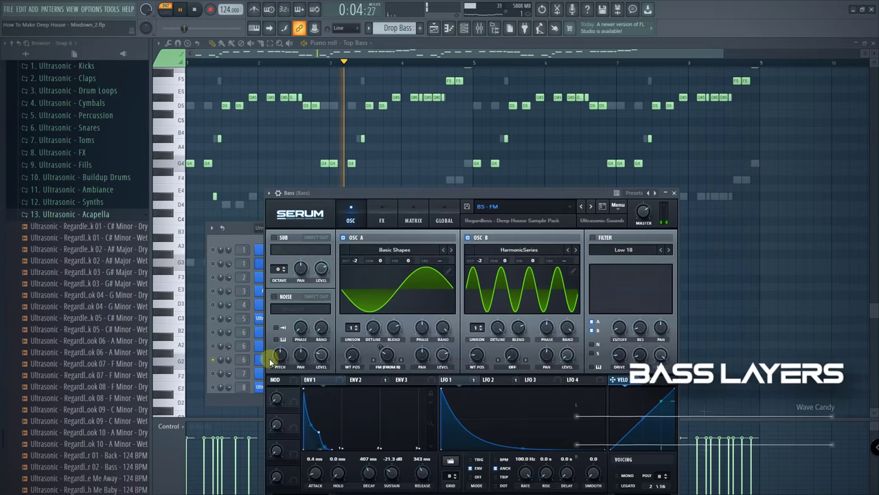
left_click_drag(449, 196, 378, 153)
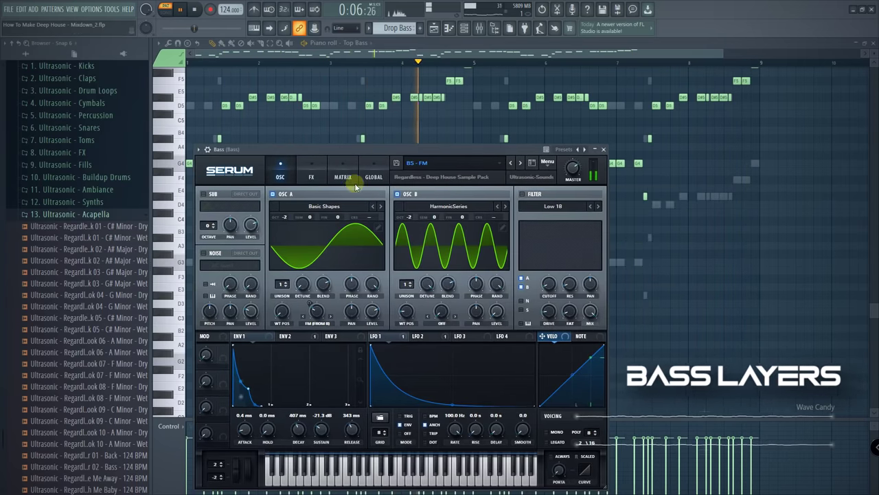
key("Escape")
Inspect the BS - Up Serum preset of the Bass channel on mixer track 7, close it and unsolo the channel.
left_click(279, 376)
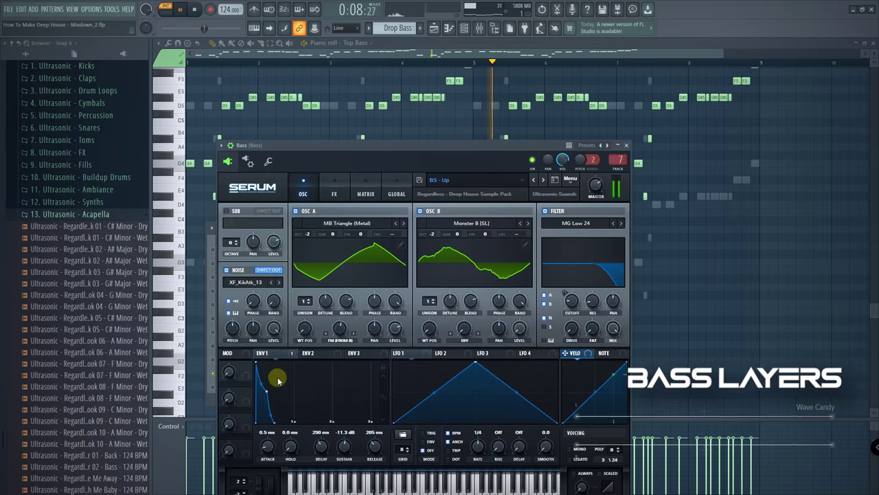
key("Escape")
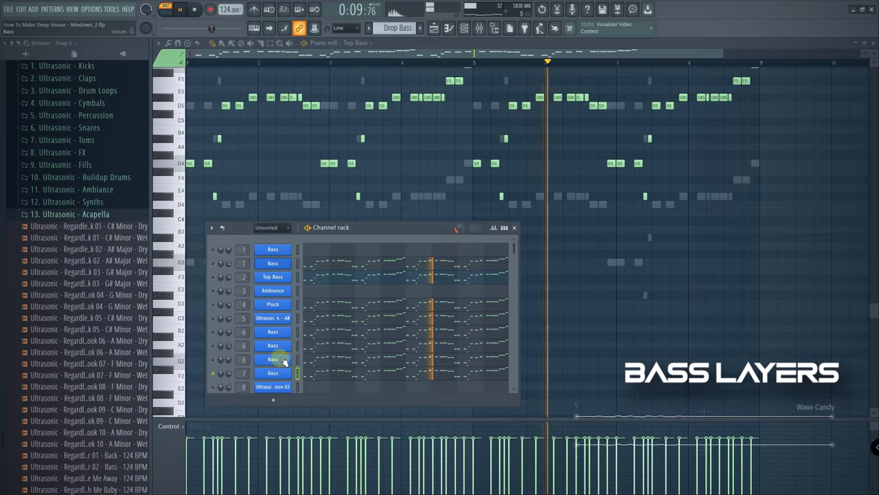
right_click(214, 376)
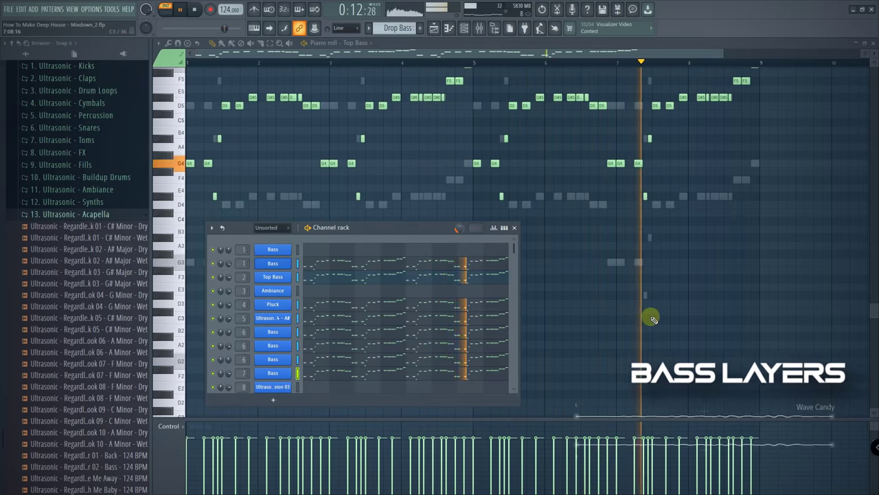
Examine the playlist arrangement from the M1 Organ section through the drops to the Pluck Melody section.
key("F6")
scroll(651, 314, "up", 4)
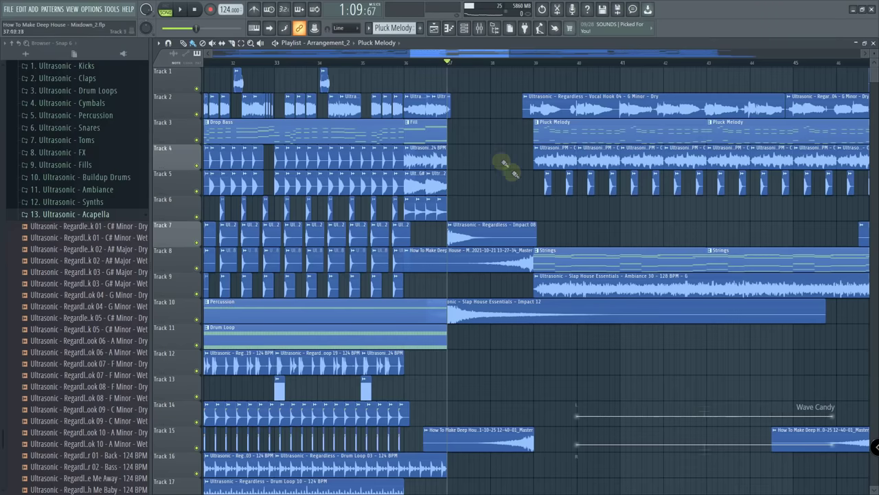
scroll(502, 229, "down", 2)
key("space")
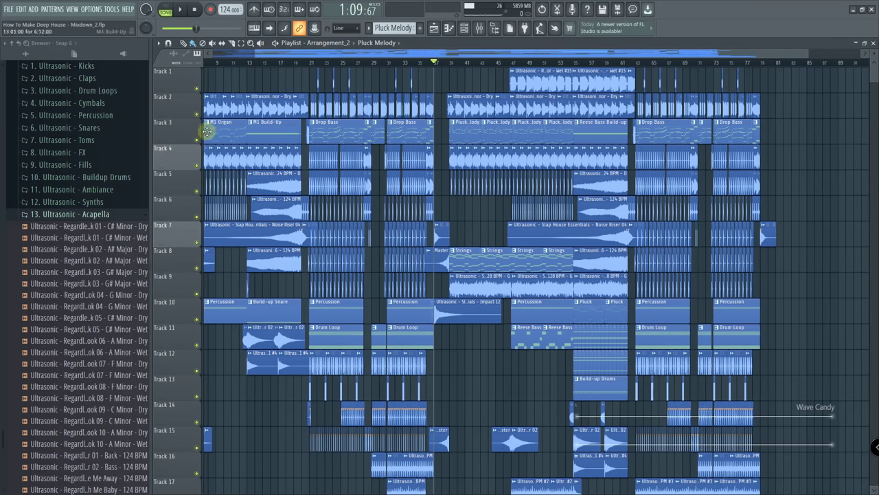
scroll(206, 131, "up", 2)
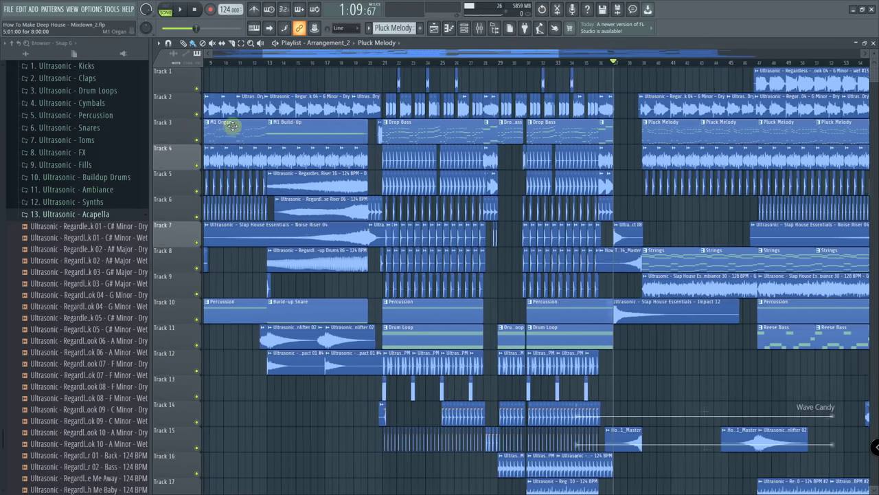
scroll(762, 133, "up", 4)
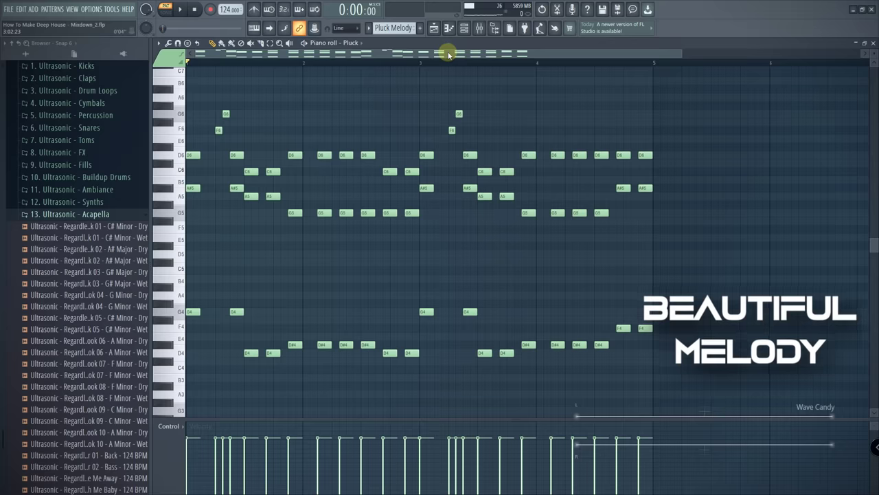
Play the Pluck Melody pattern and inspect the SY - Mallets Serum preset of the Pluck channel on mixer track 22, closing its window.
key("space")
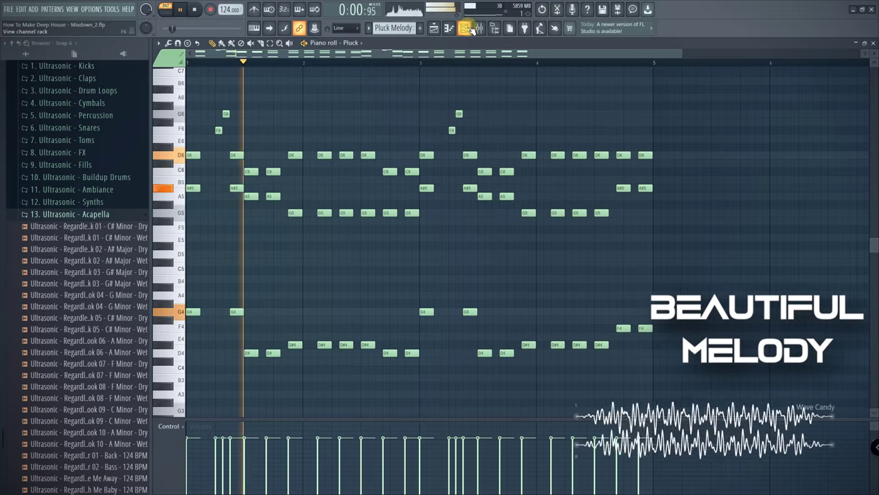
left_click(470, 30)
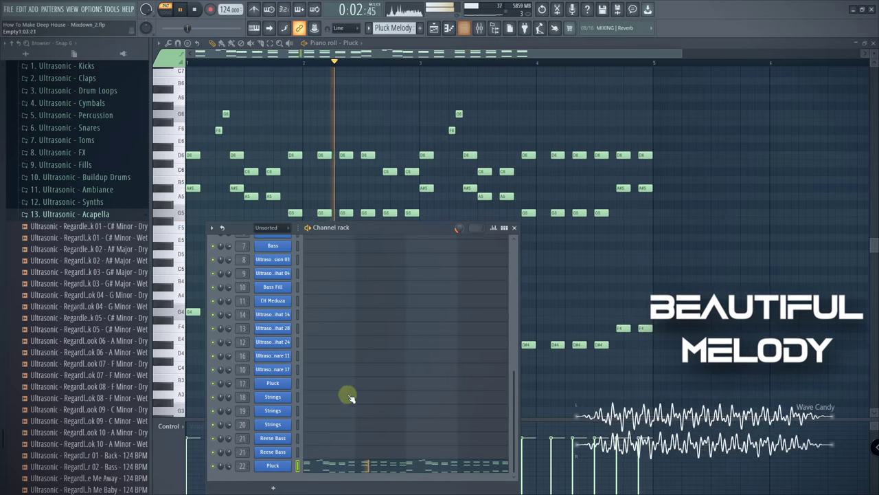
left_click(272, 465)
left_click_drag(465, 108, 461, 110)
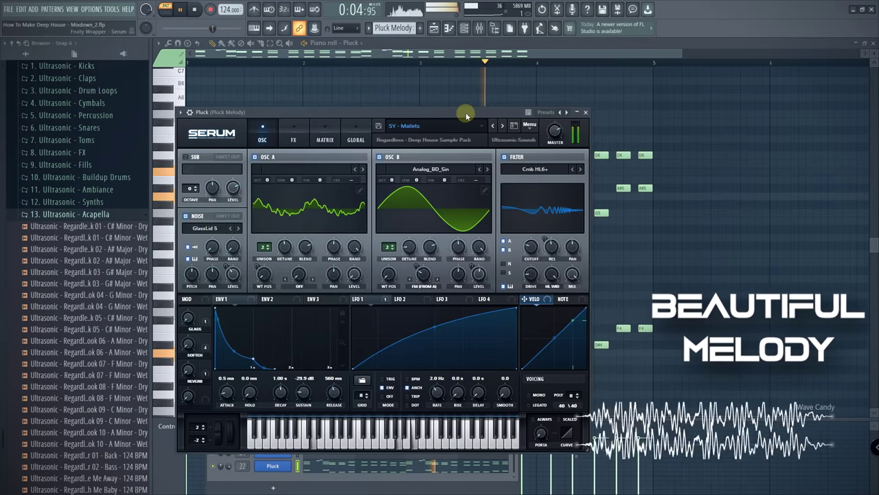
key("Escape")
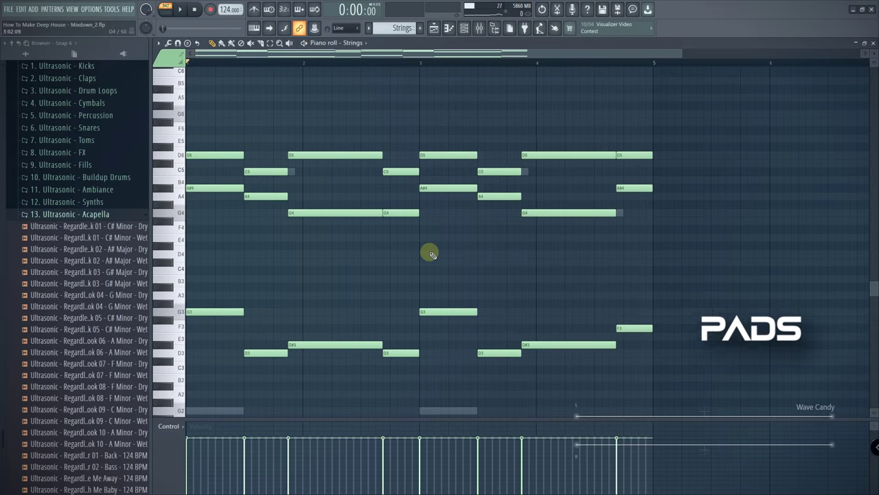
Play the Strings pattern and examine the arpeggio notes of the Pluck channel on mixer track 17 in the piano roll.
key("space")
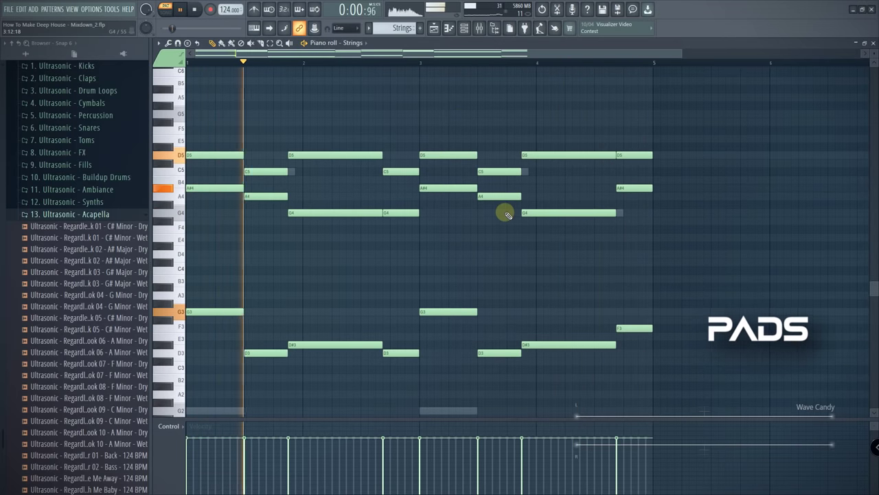
left_click(464, 27)
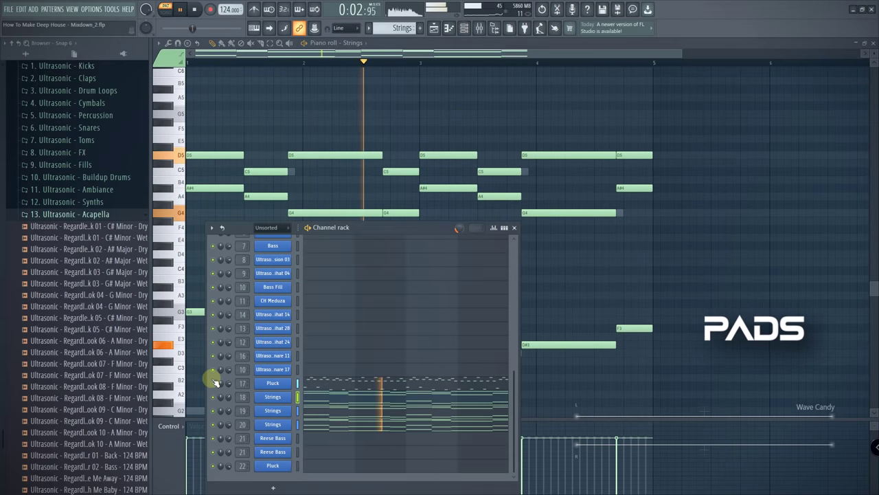
left_click(278, 385)
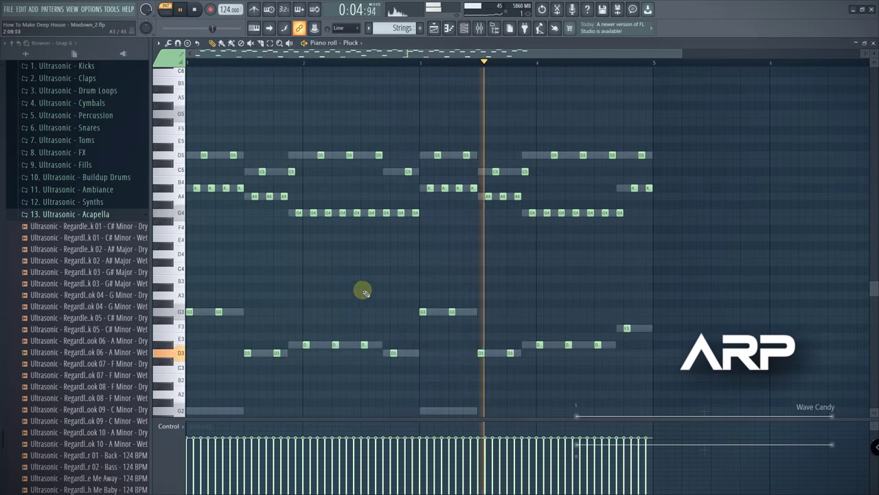
scroll(410, 188, "down", 1)
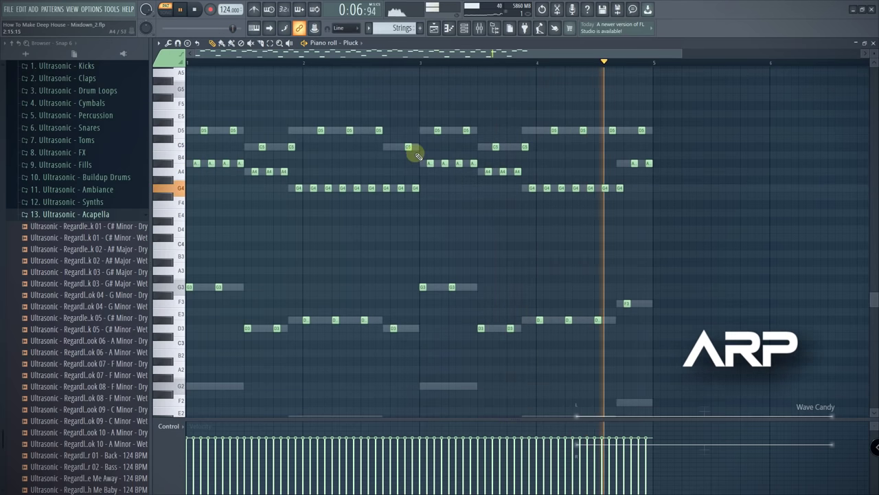
View the notes of the Strings channel on mixer track 18 in the piano roll while the pattern plays.
left_click(464, 27)
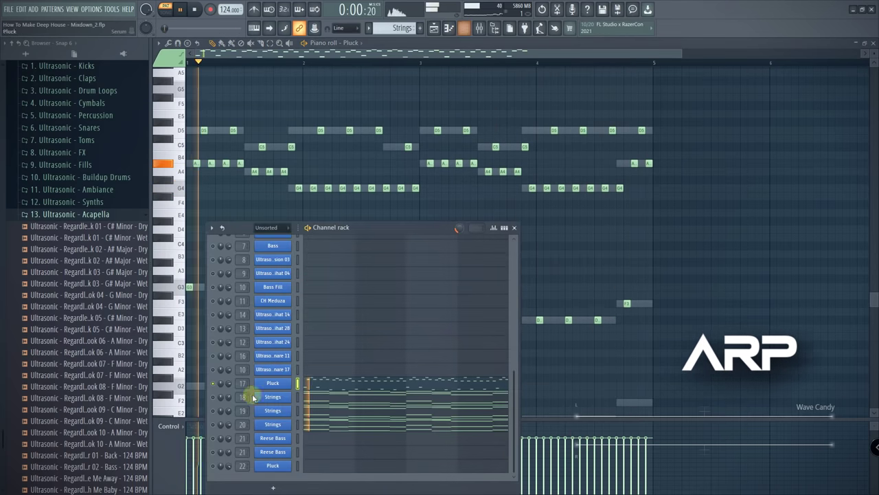
left_click(352, 394)
left_click(464, 28)
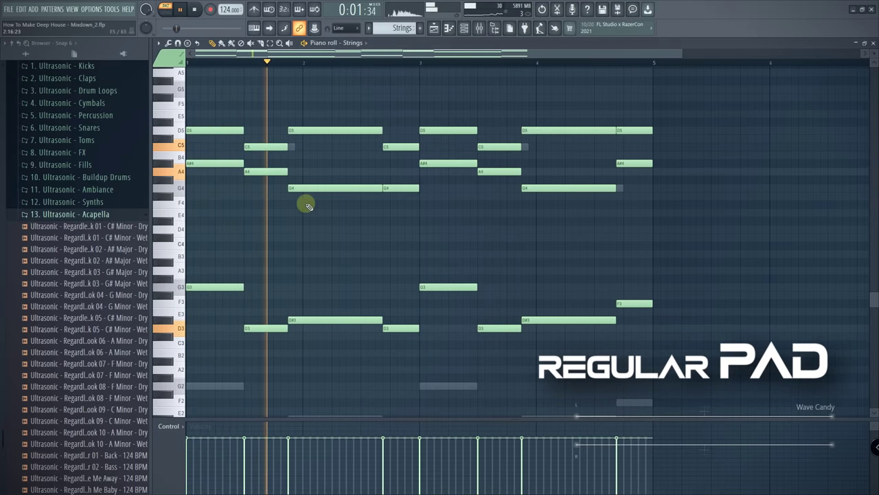
Inspect the instrument behind the Strings channel on mixer track 19 during playback and close its window.
left_click(465, 28)
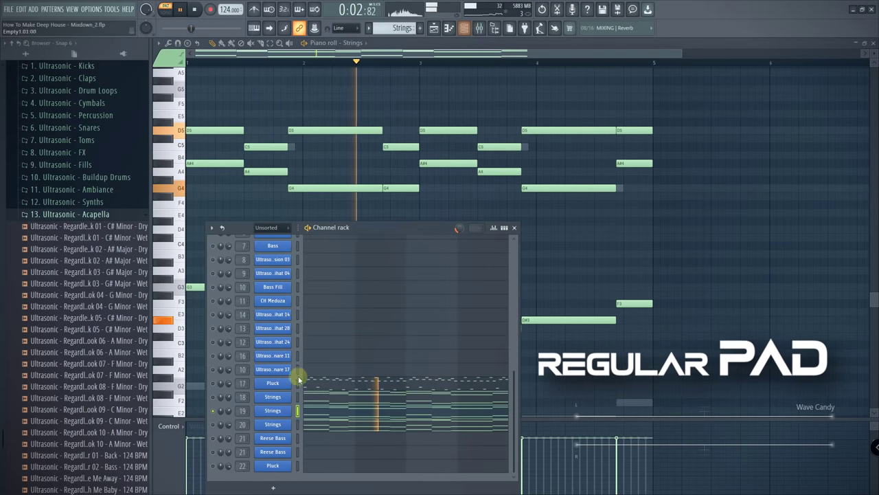
left_click(273, 410)
key("Escape")
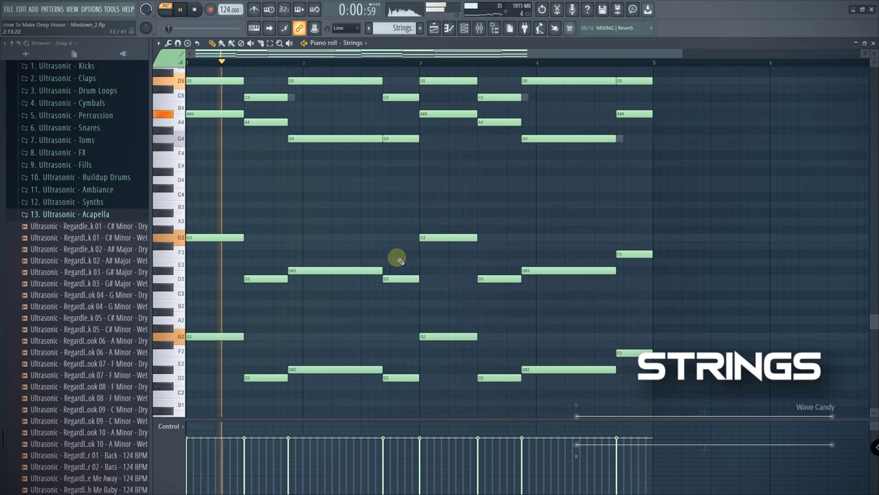
Inspect the Kontakt Session Strings 2 instrument of the Strings channel on mixer track 20 and close its window.
left_click(465, 27)
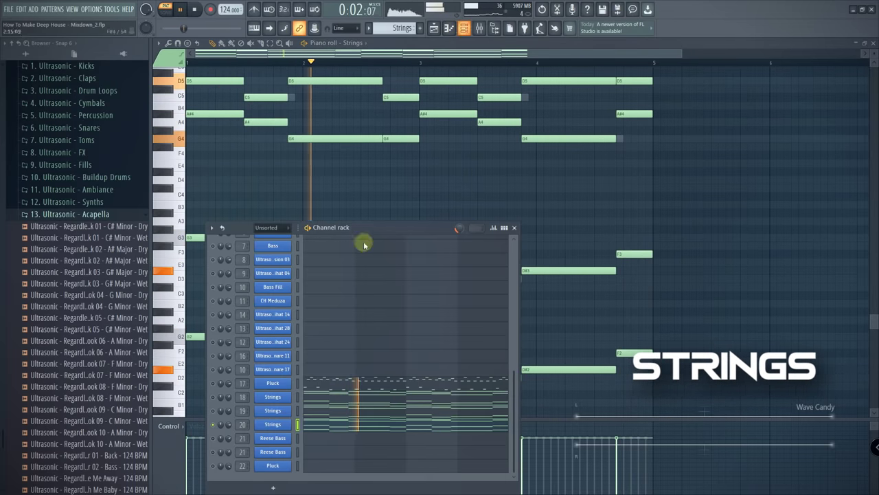
left_click(273, 424)
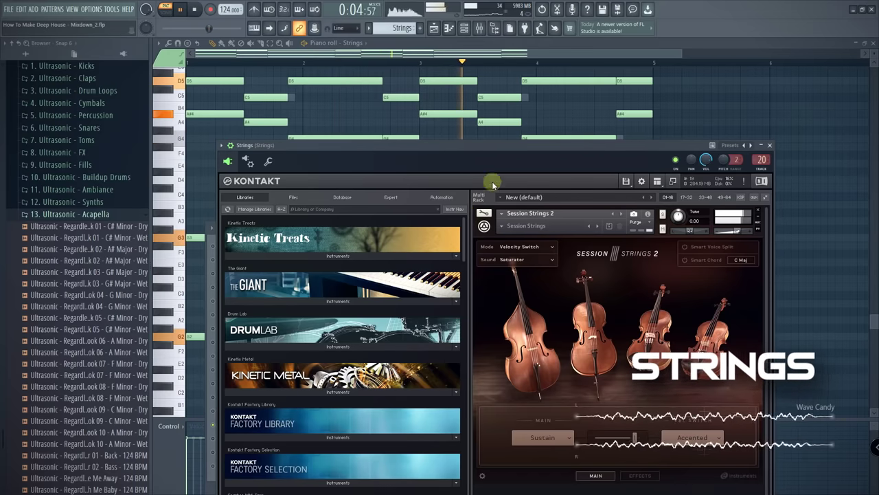
left_click_drag(496, 144, 435, 95)
key("Escape")
key("Escape")
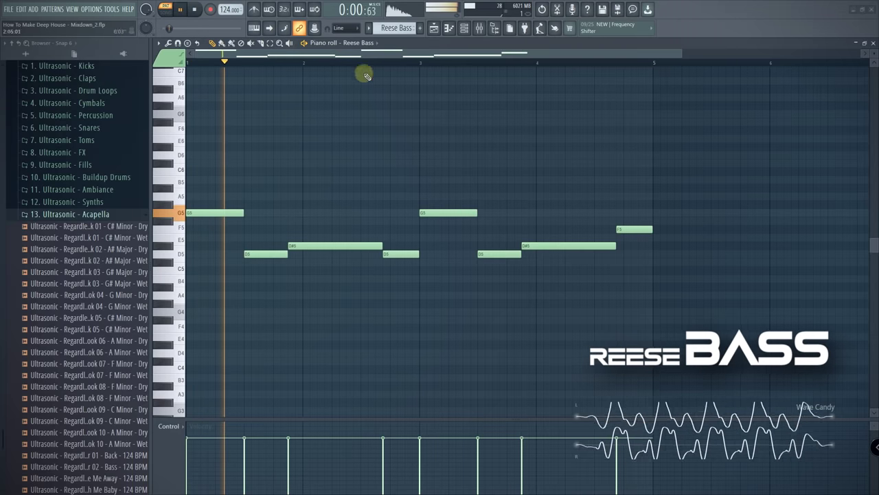
Open the instrument of the first Reese Bass channel on mixer track 21 while the Reese Bass pattern plays.
left_click(463, 27)
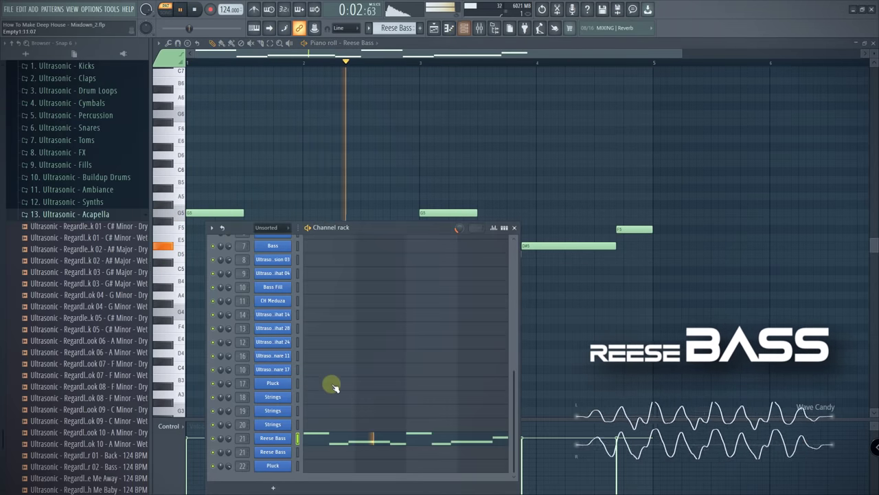
left_click(280, 435)
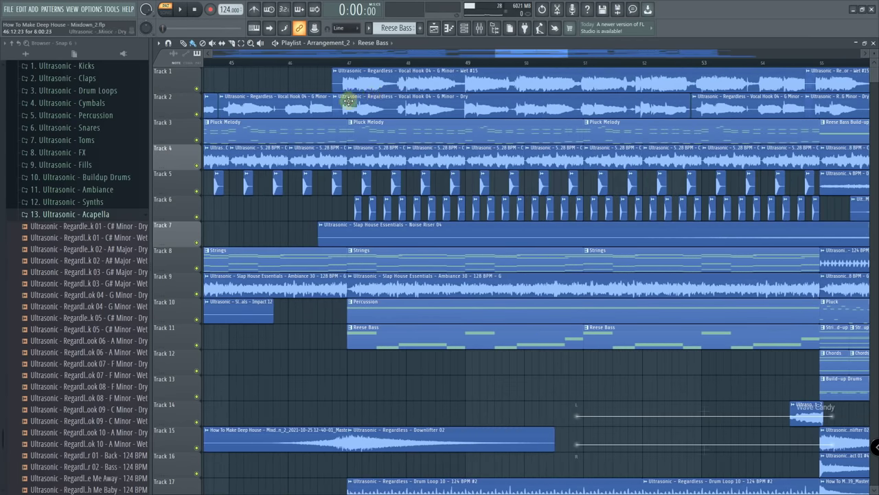
Select the Vocal Hook 04 Wet #15 and Dry clips on Tracks 1 and 2 near bar 47 and audition the vocal layers.
left_click_drag(315, 75, 647, 102)
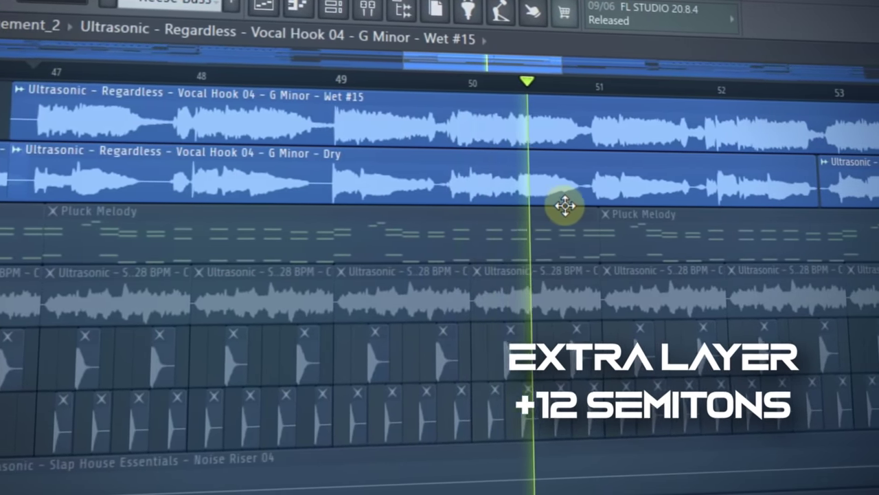
key("space")
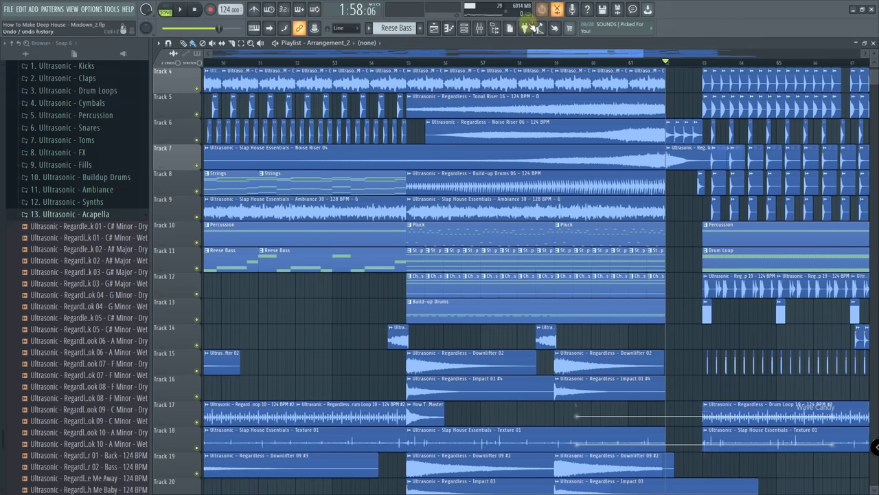
Select the second build-up's Pluck, strings, Chords and Build-up Drums clips on Tracks 10 to 13 in the playlist.
scroll(413, 203, "up", 2)
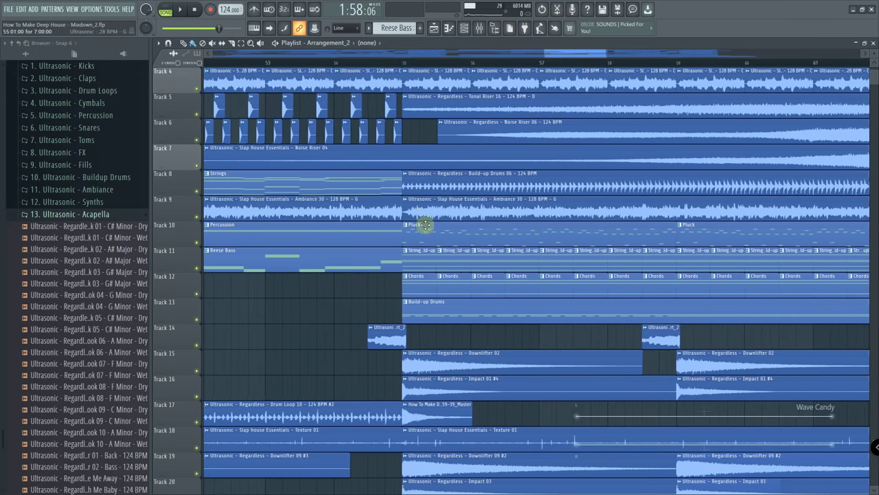
scroll(422, 276, "down", 1)
left_click_drag(756, 227, 429, 322)
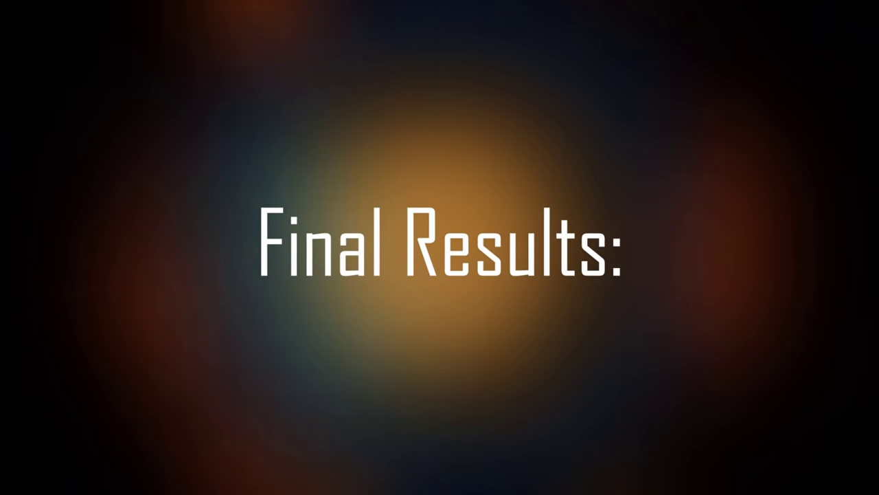